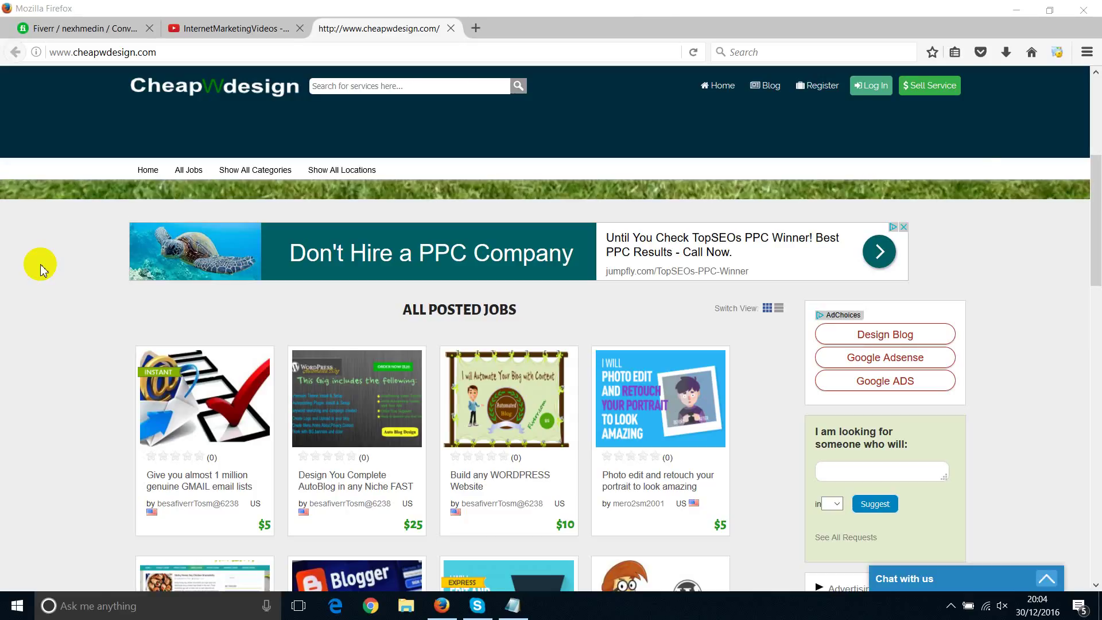
Step: Search Google for 'blogger' in a new tab and open the Blogger.com result
left_click(476, 27)
left_click(1030, 51)
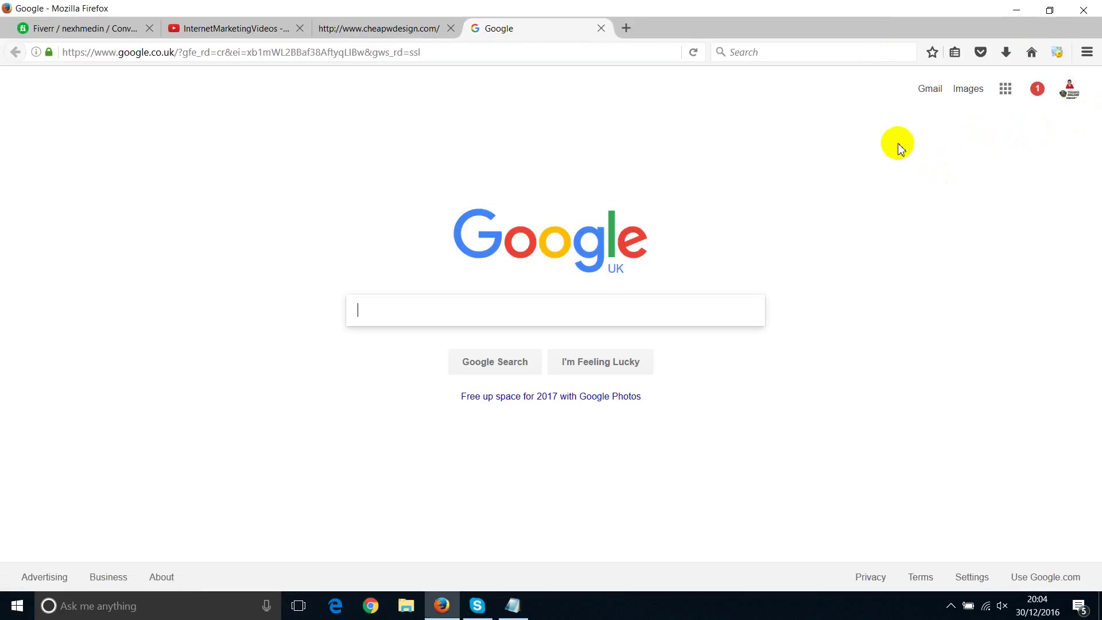
type("blogger")
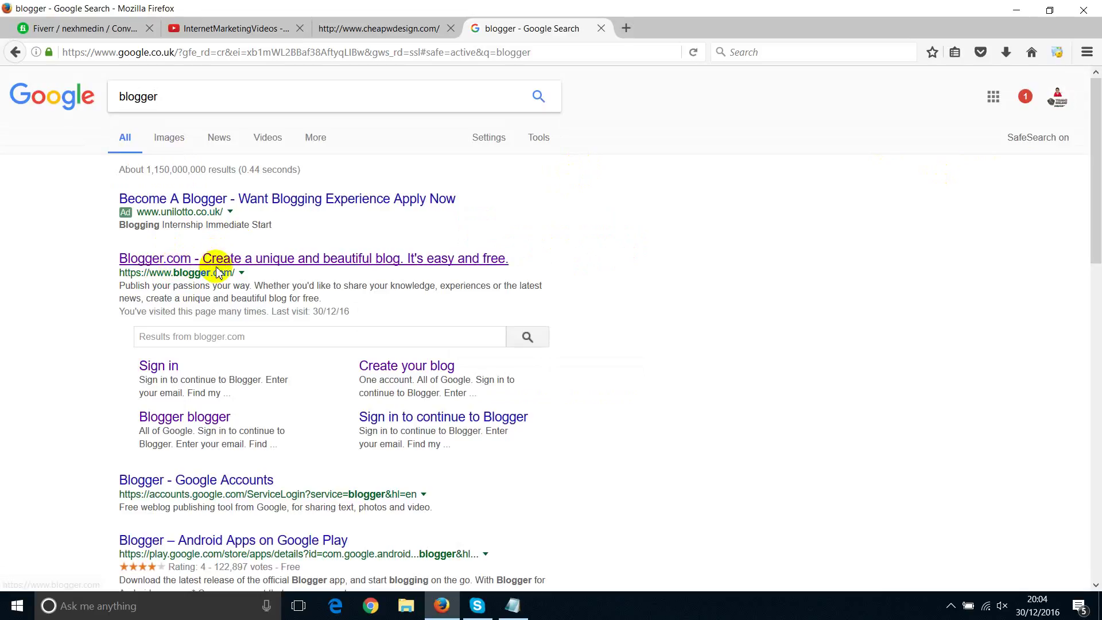
left_click(279, 267)
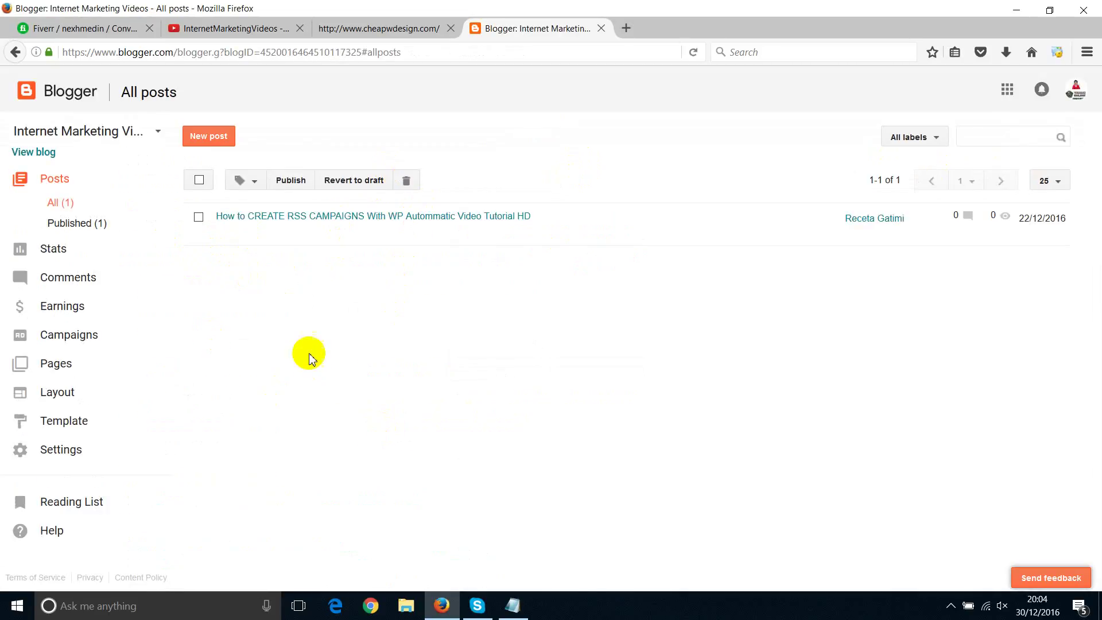
Step: Choose 'New blog...' from the account's blog list
left_click(159, 133)
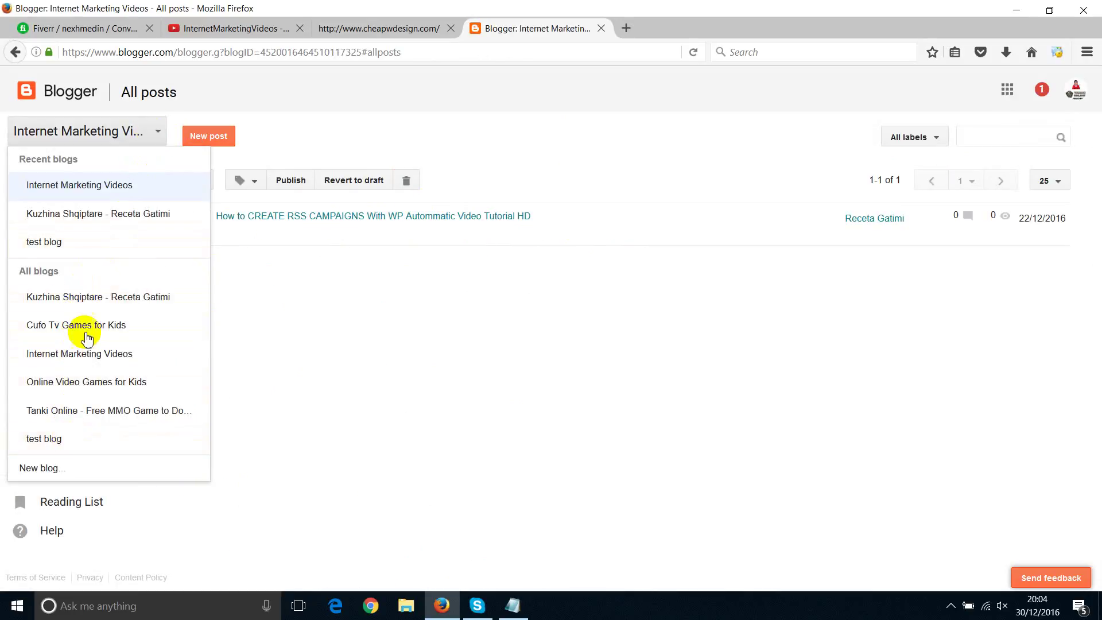
left_click(52, 473)
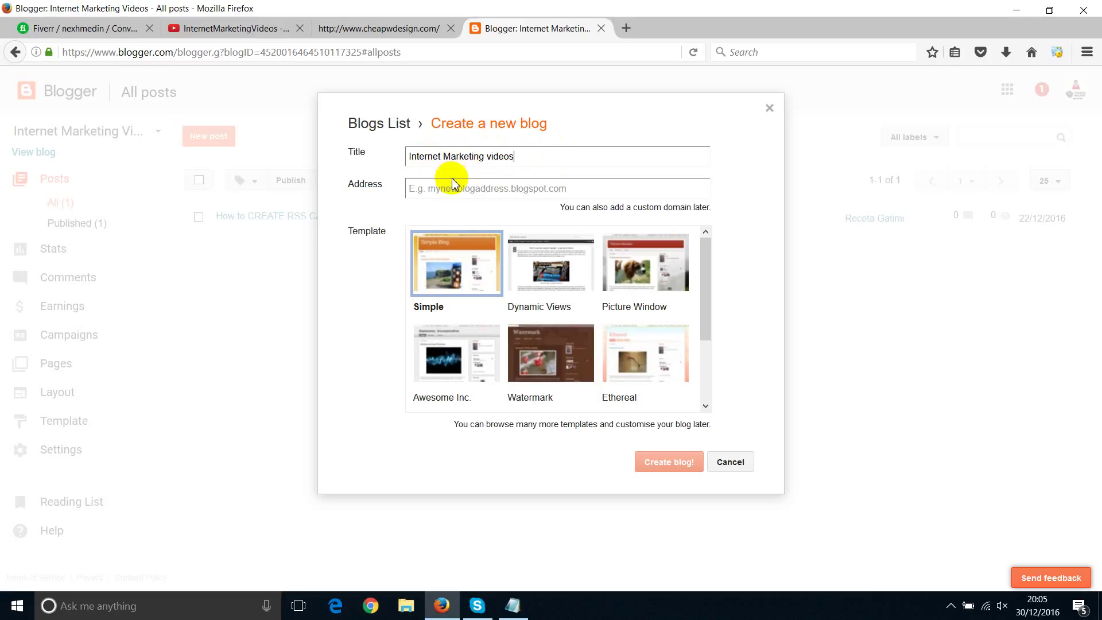
Step: Copy the title 'Internet Marketing videos' and paste it into the Address field
left_click_drag(529, 163, 246, 154)
right_click(432, 157)
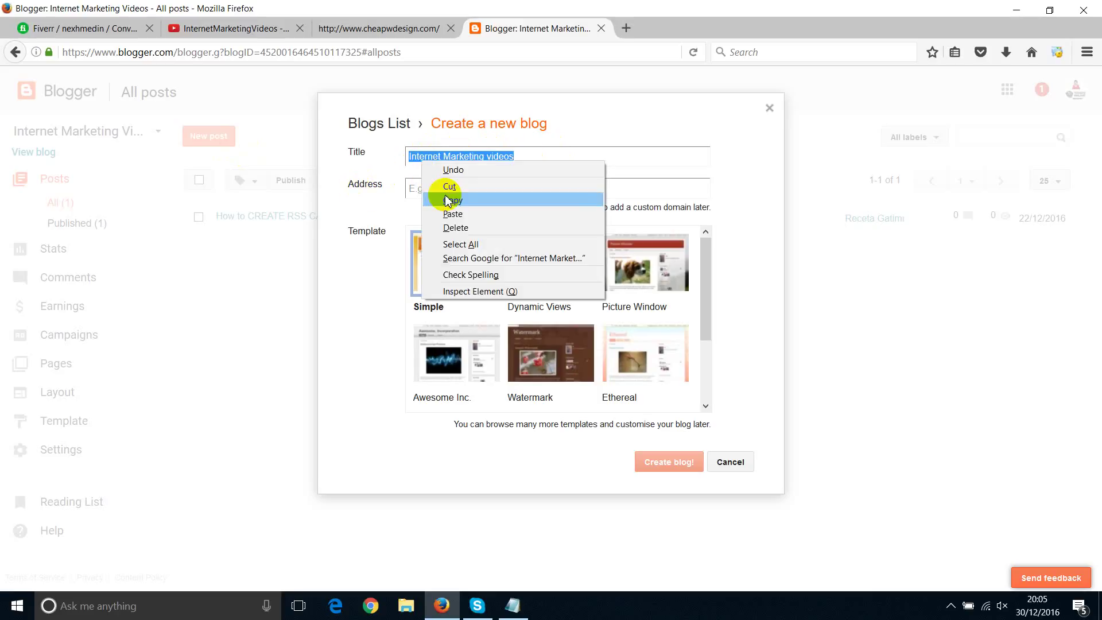
left_click(442, 191)
right_click(442, 191)
left_click(434, 200)
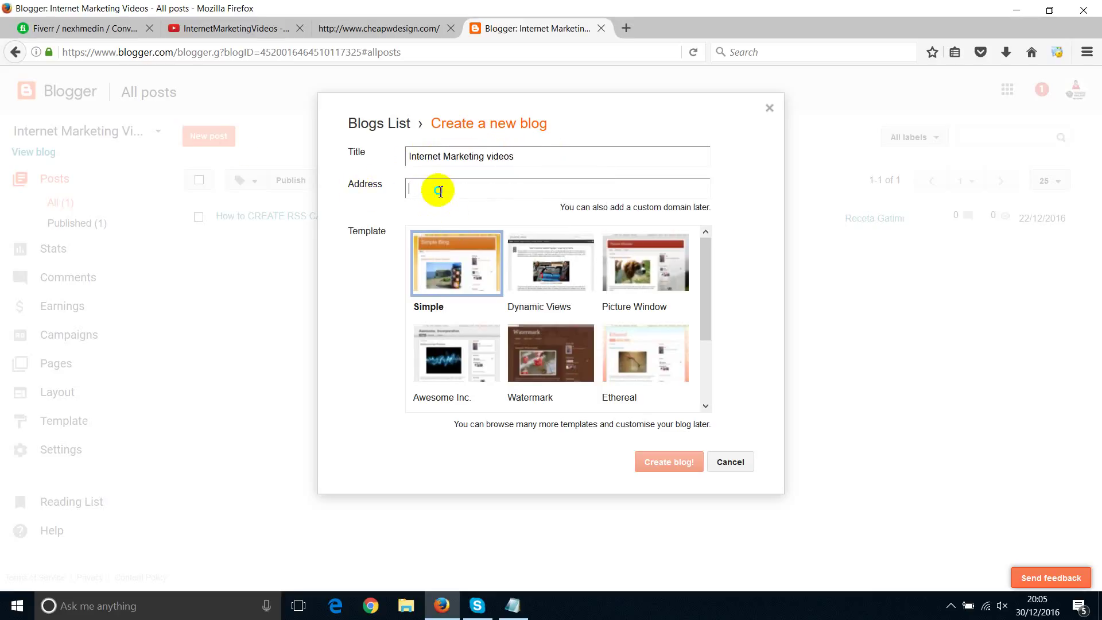
right_click(438, 189)
left_click(466, 245)
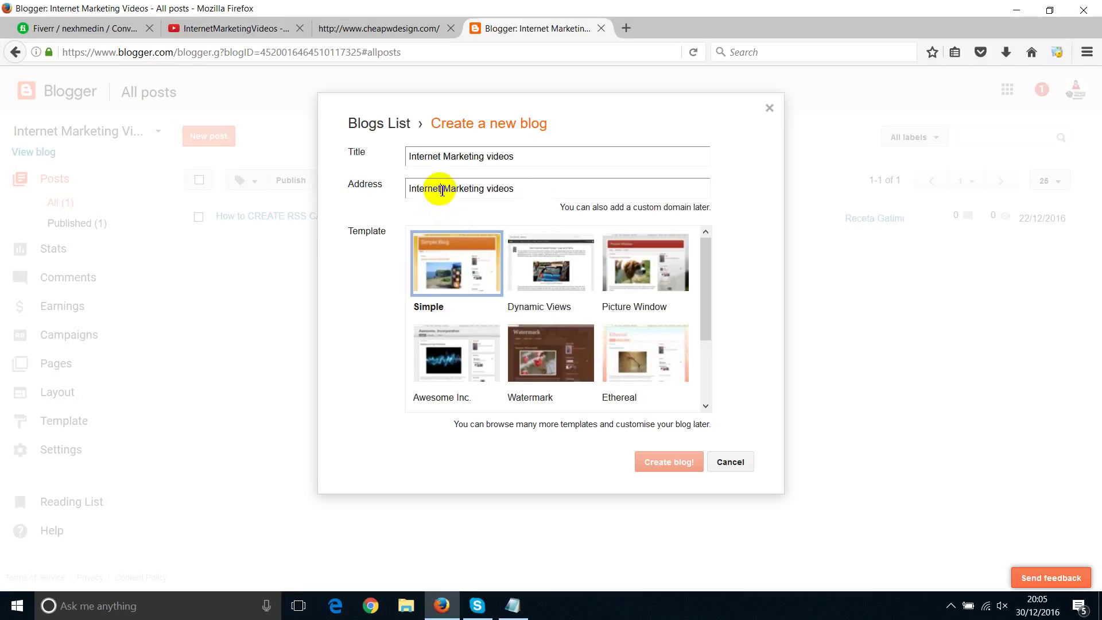
Step: Remove the spaces so the address reads InternetMarketingvideos
left_click(442, 189)
key("BackSpace")
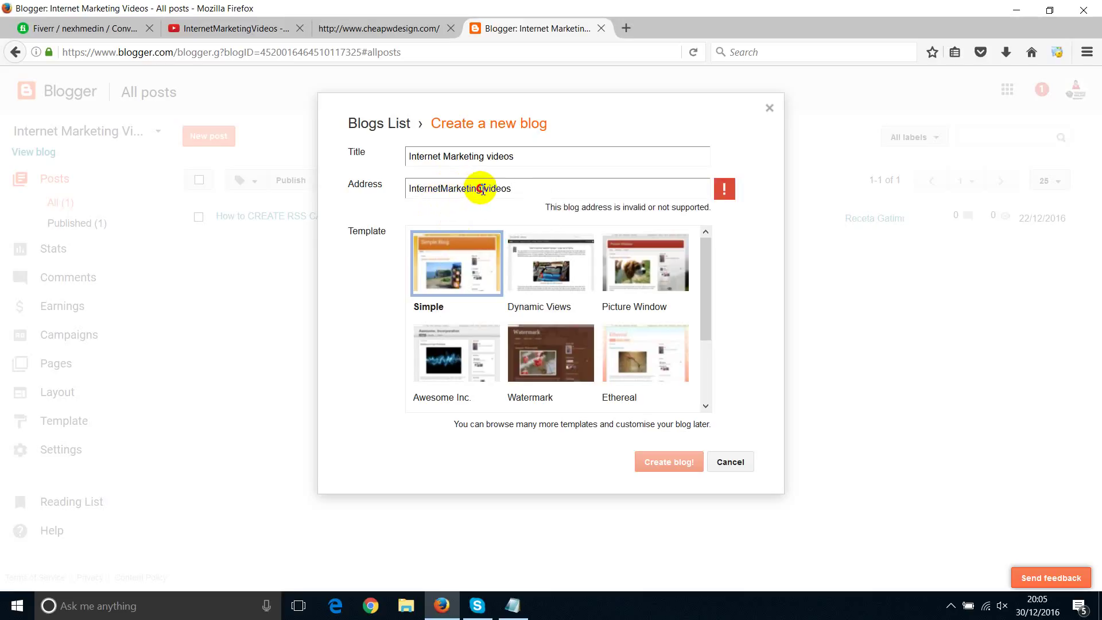
left_click(482, 190)
key("BackSpace")
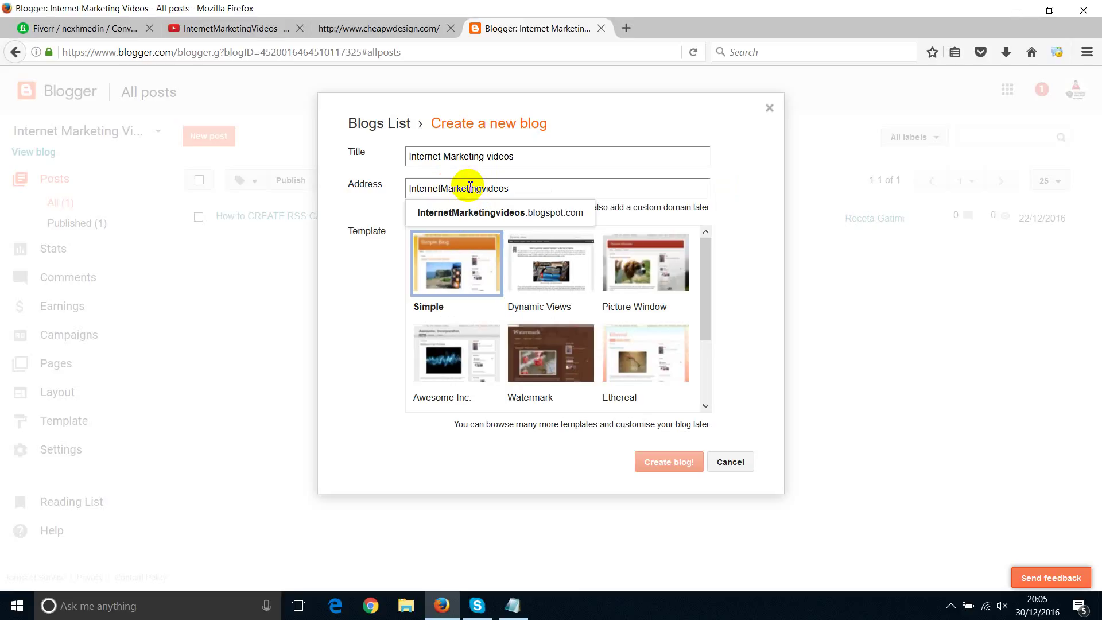
Step: Set the blog address to the available InternetMarketingvideosguide.blogspot.com
left_click(572, 208)
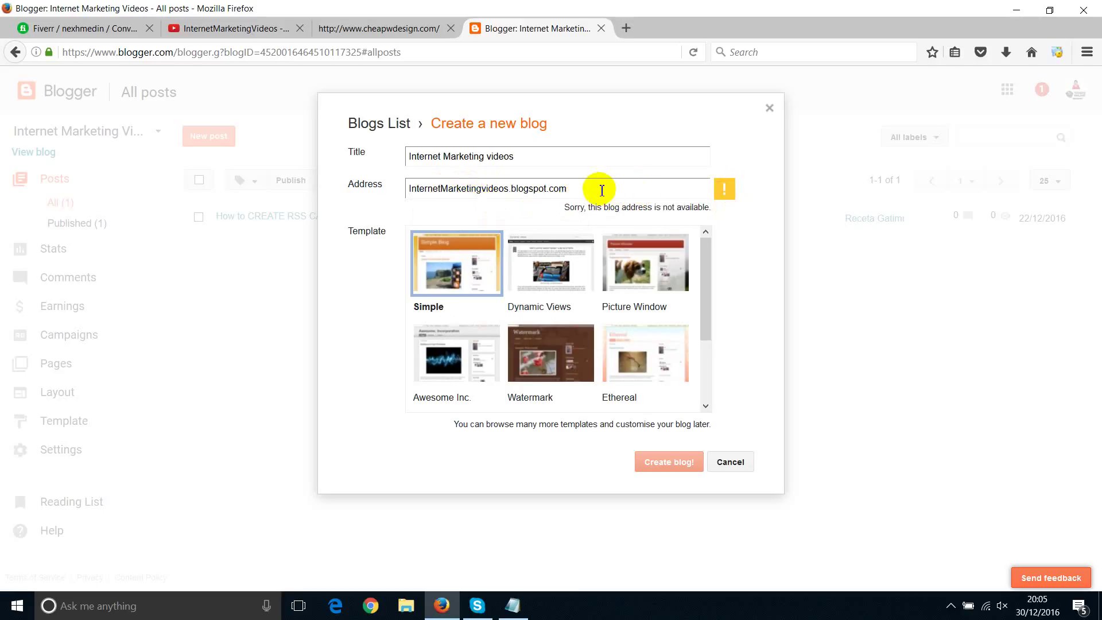
left_click_drag(520, 190, 605, 190)
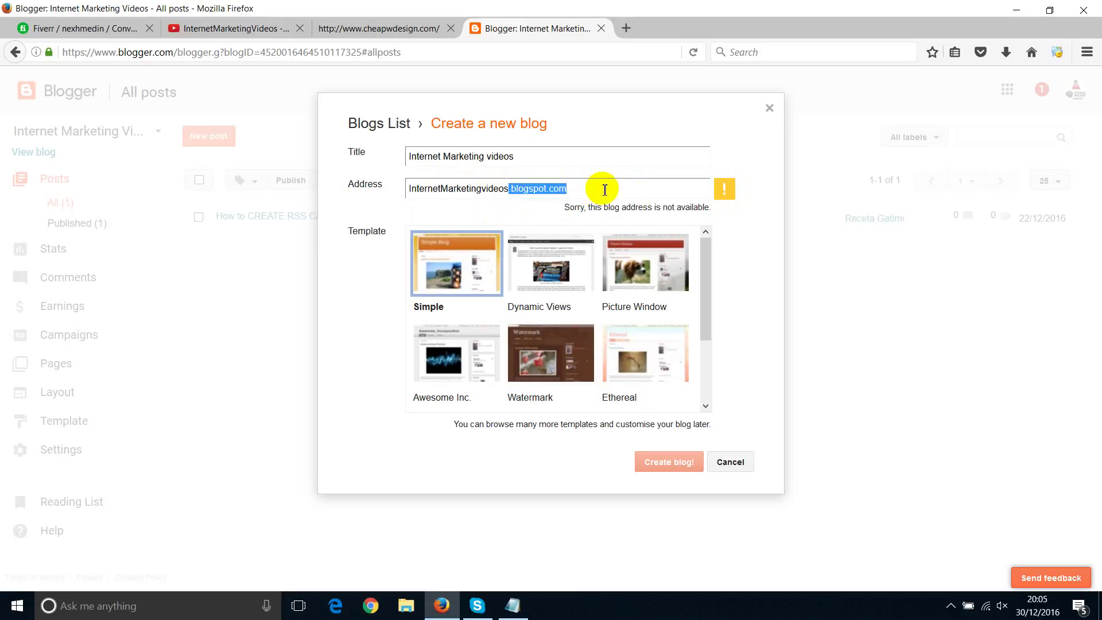
type("gu")
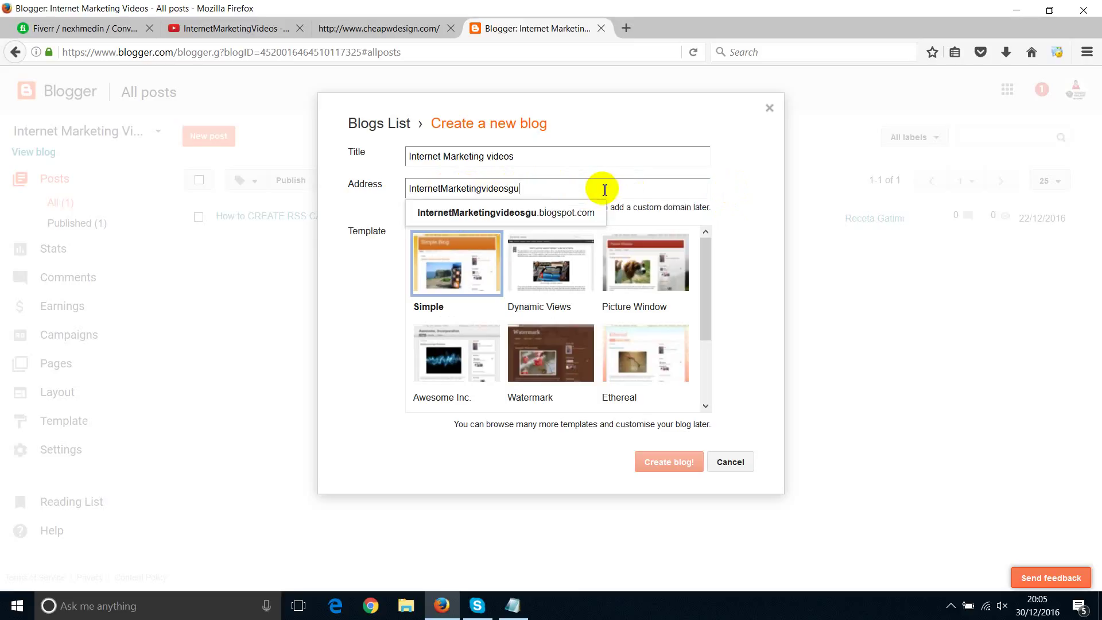
type("ide")
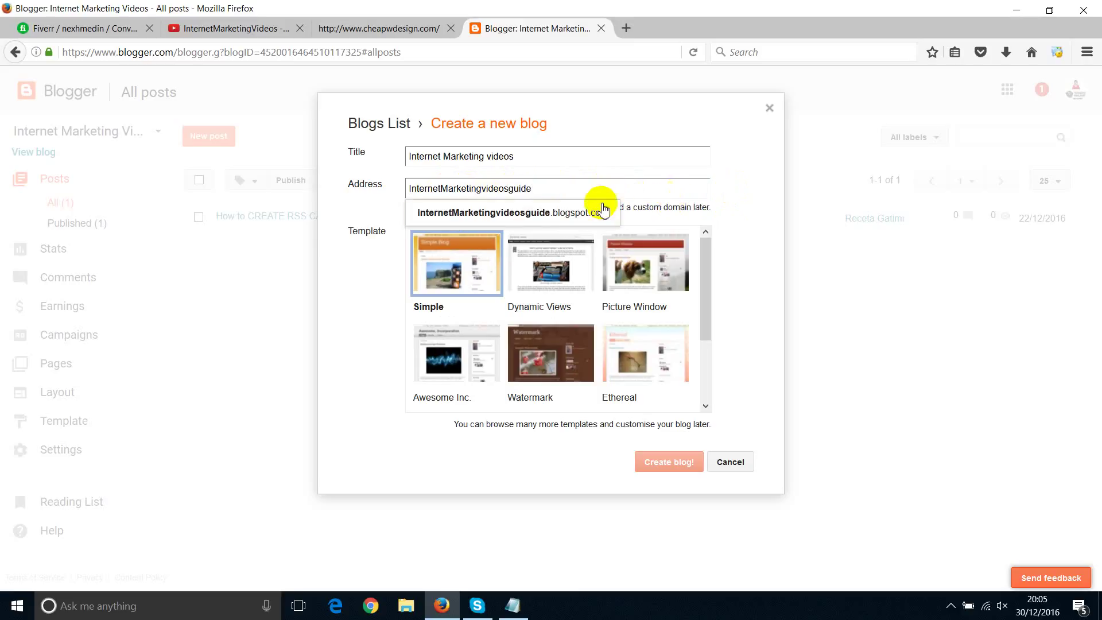
left_click(603, 211)
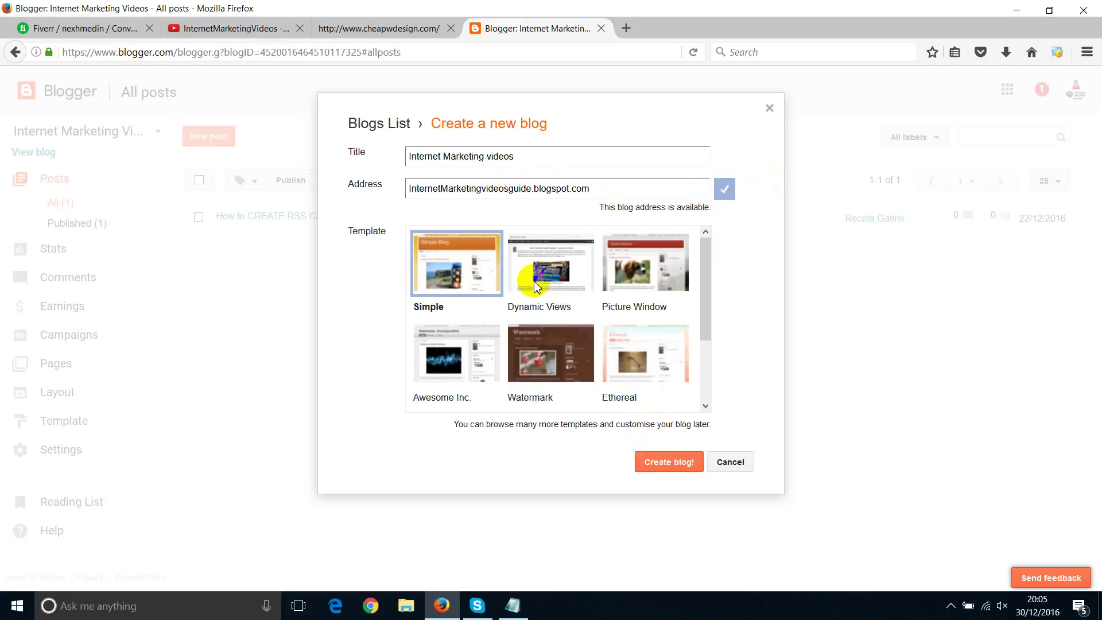
Step: Choose the Simple template for the new blog
left_click_drag(706, 256, 696, 338)
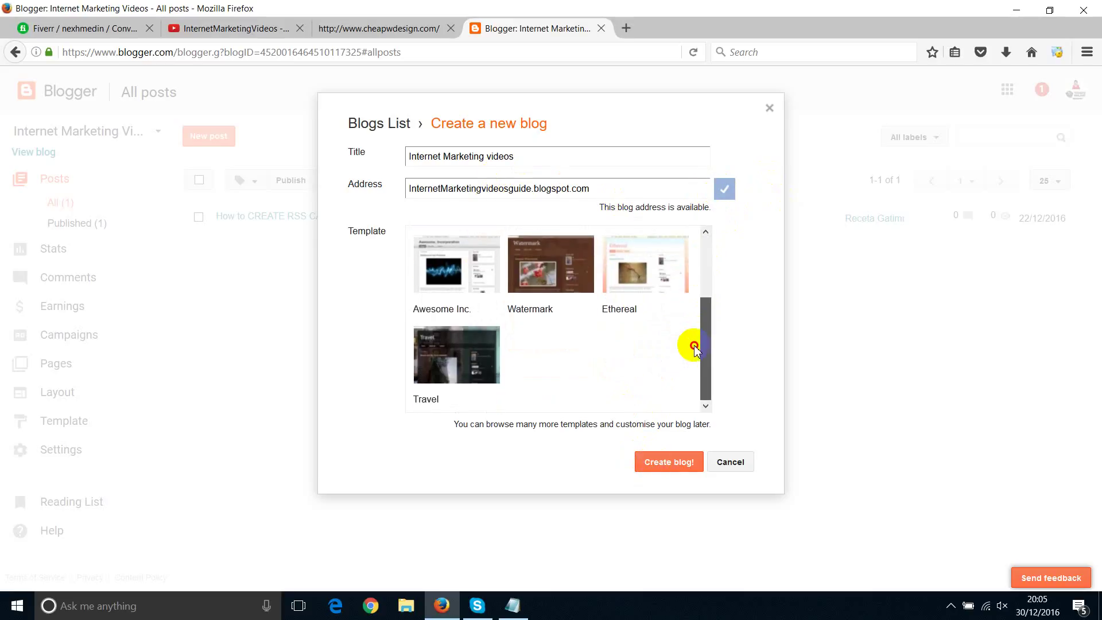
scroll(699, 299, "up", 3)
scroll(689, 273, "down", 3)
scroll(694, 264, "up", 3)
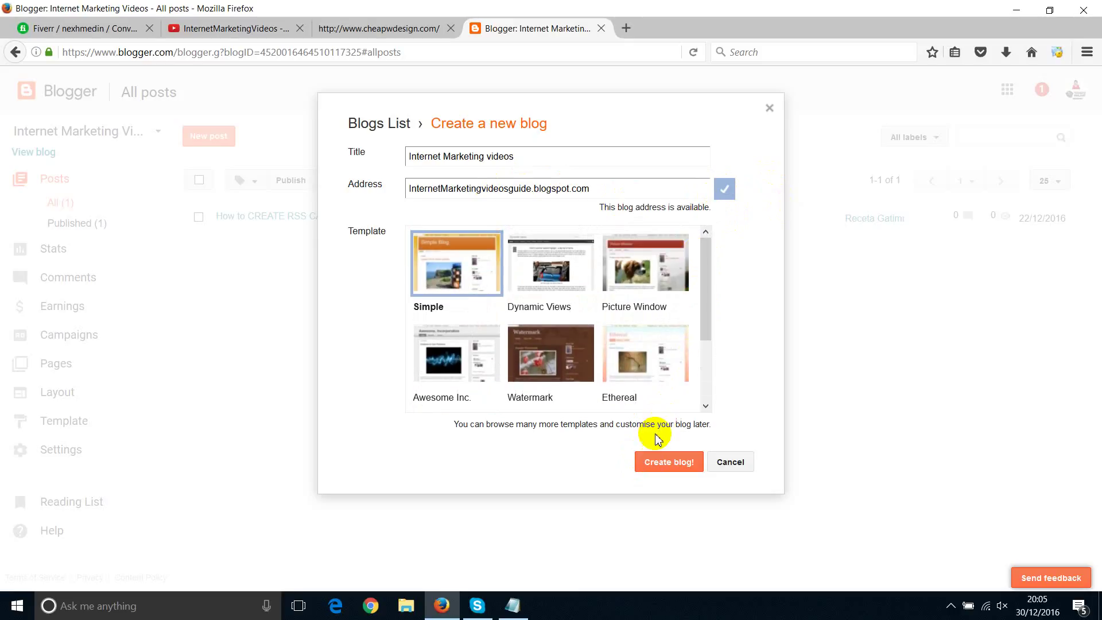
left_click(647, 461)
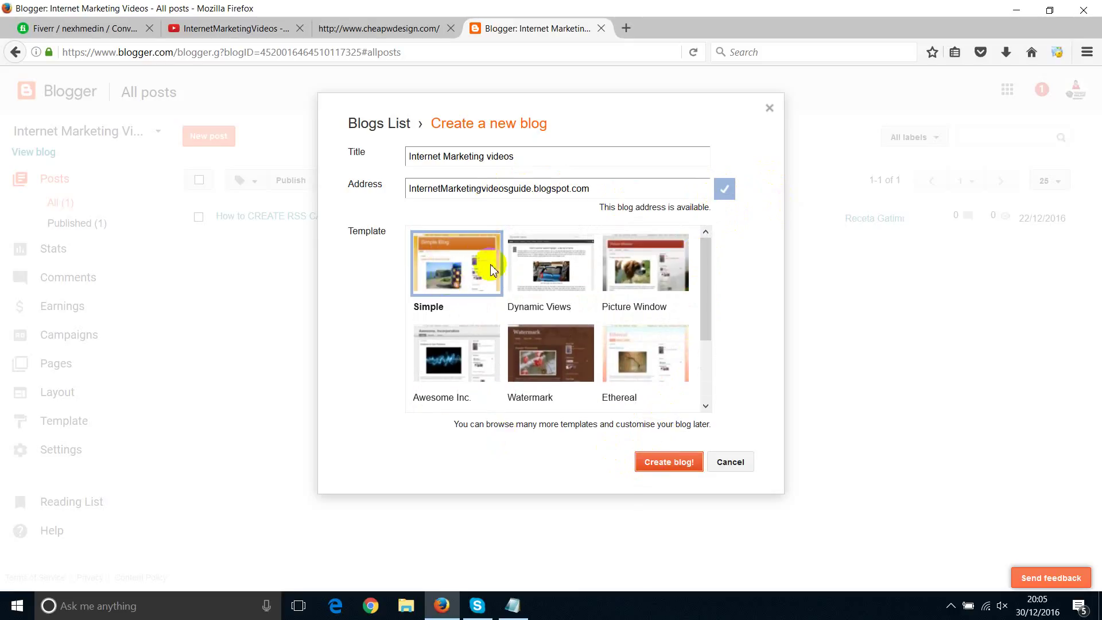
left_click(645, 459)
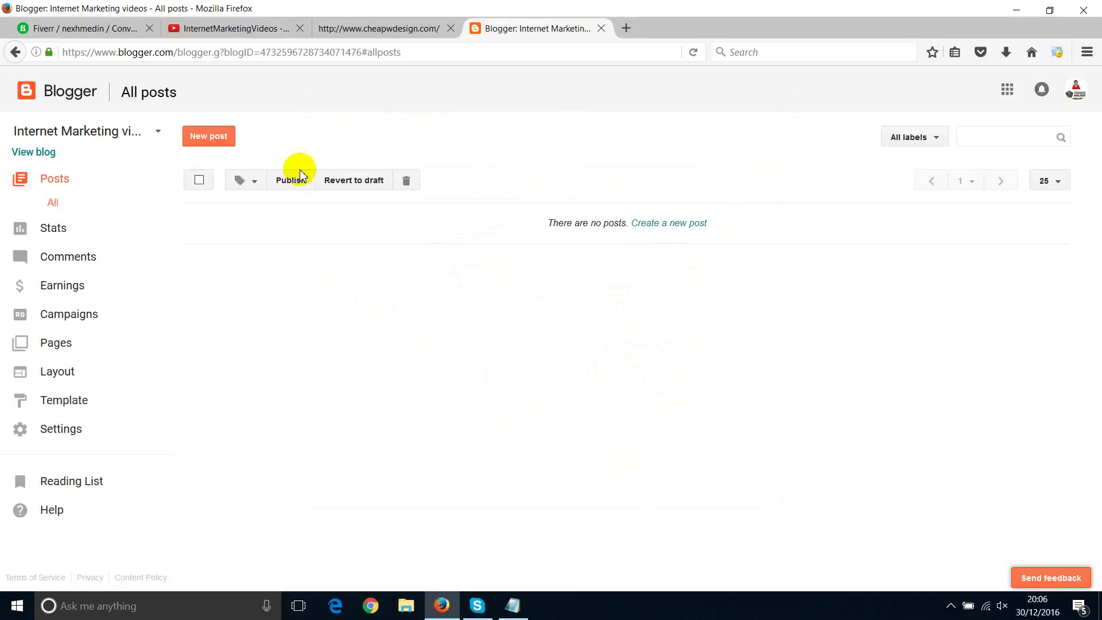
left_click(59, 201)
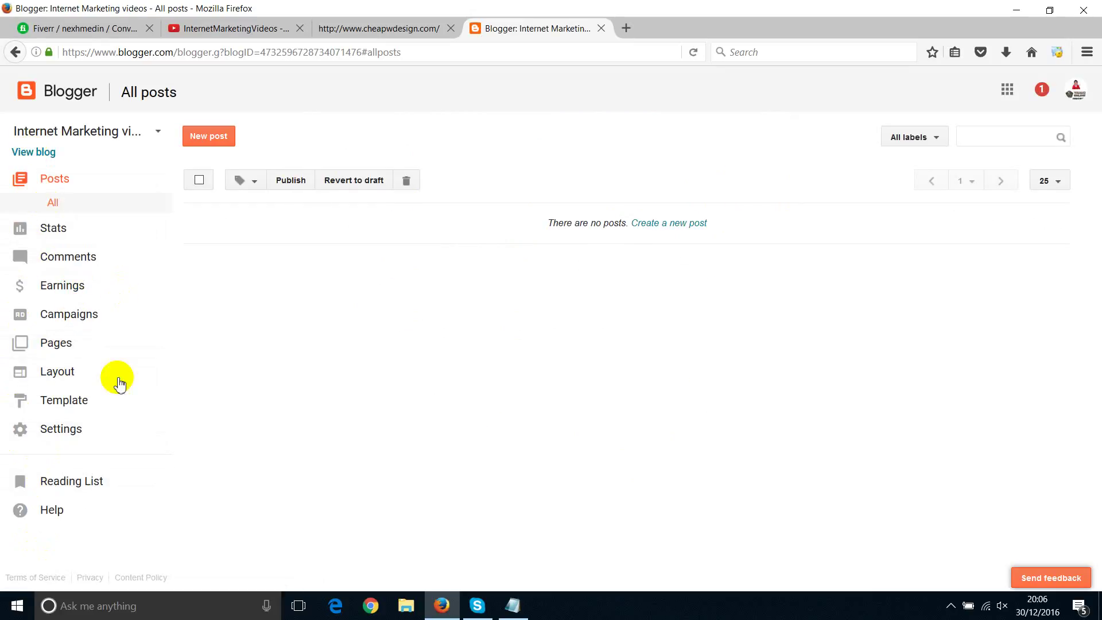
middle_click(56, 291)
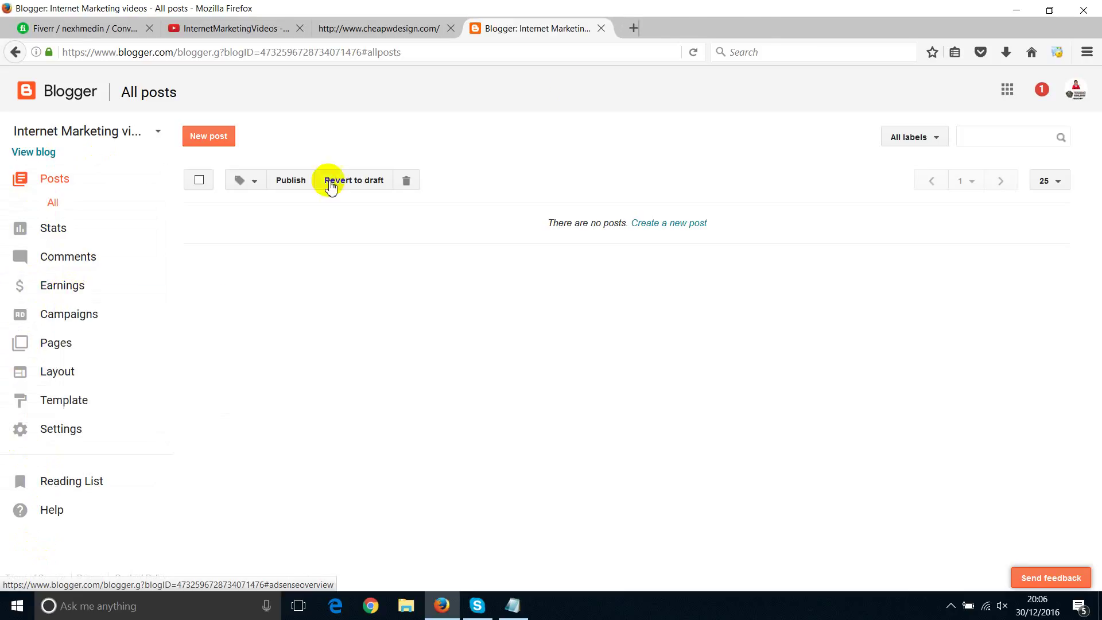
left_click(666, 30)
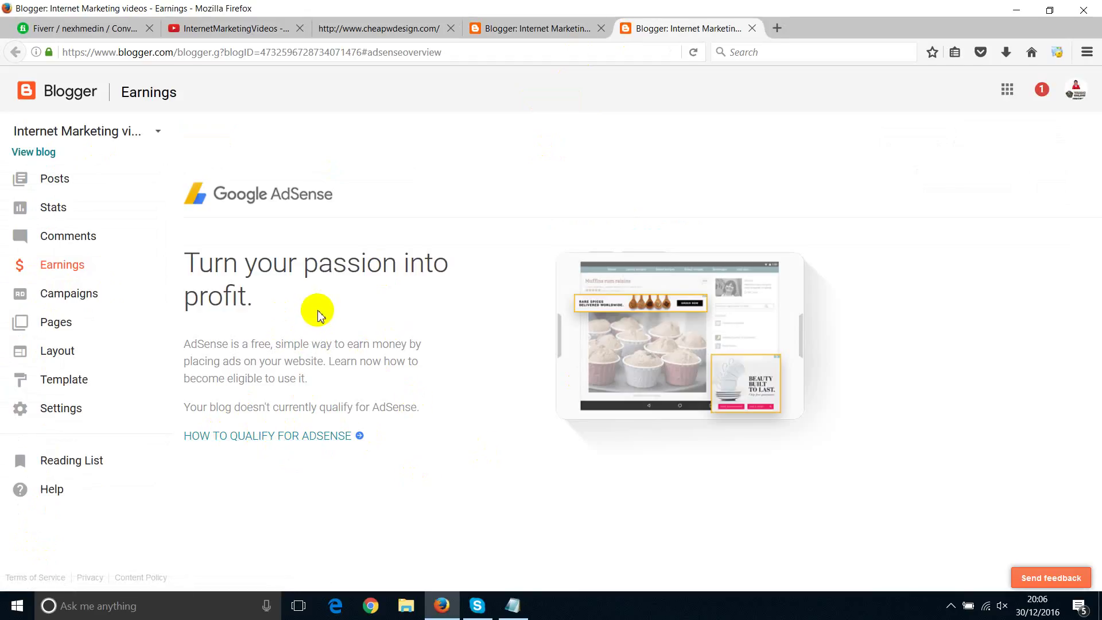
Step: Close the earnings tab and open the blog template's Edit HTML editor
left_click(752, 28)
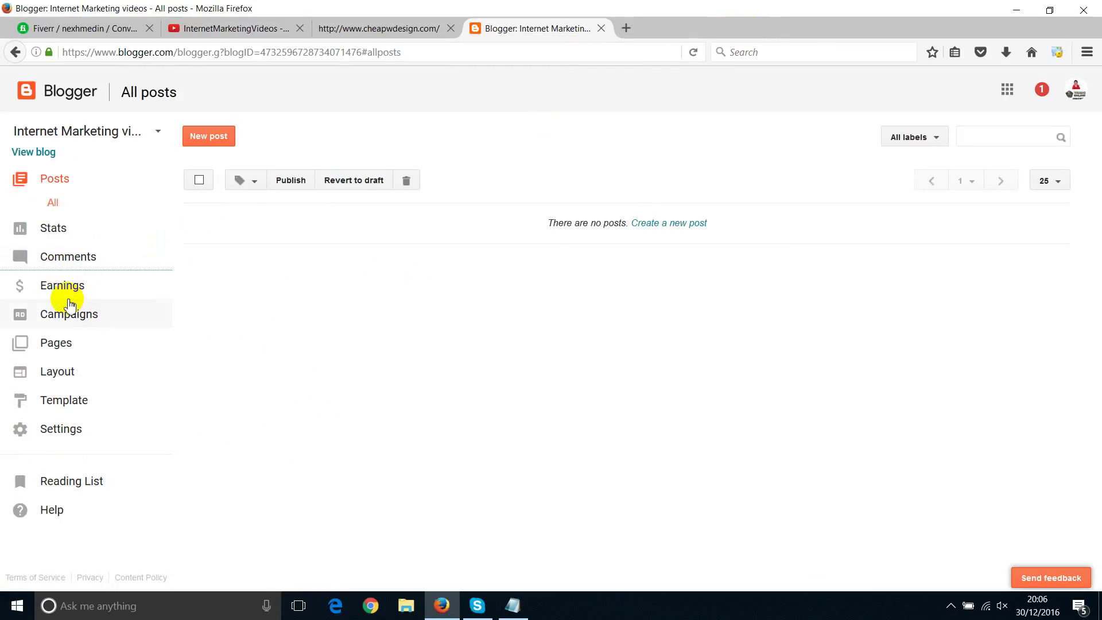
left_click(50, 373)
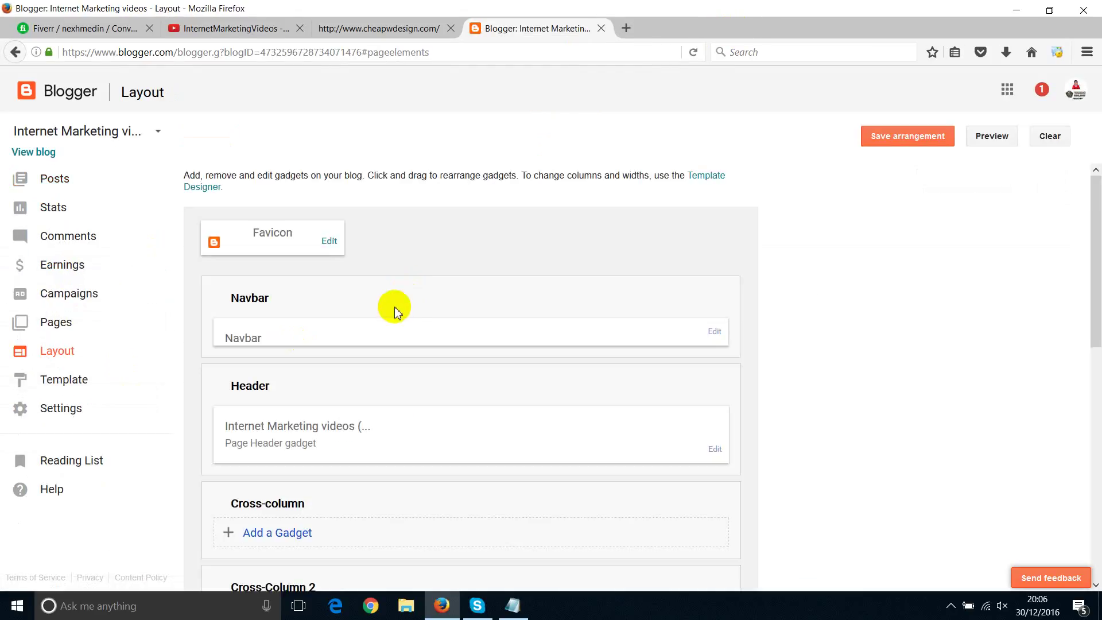
scroll(234, 320, "down", 2)
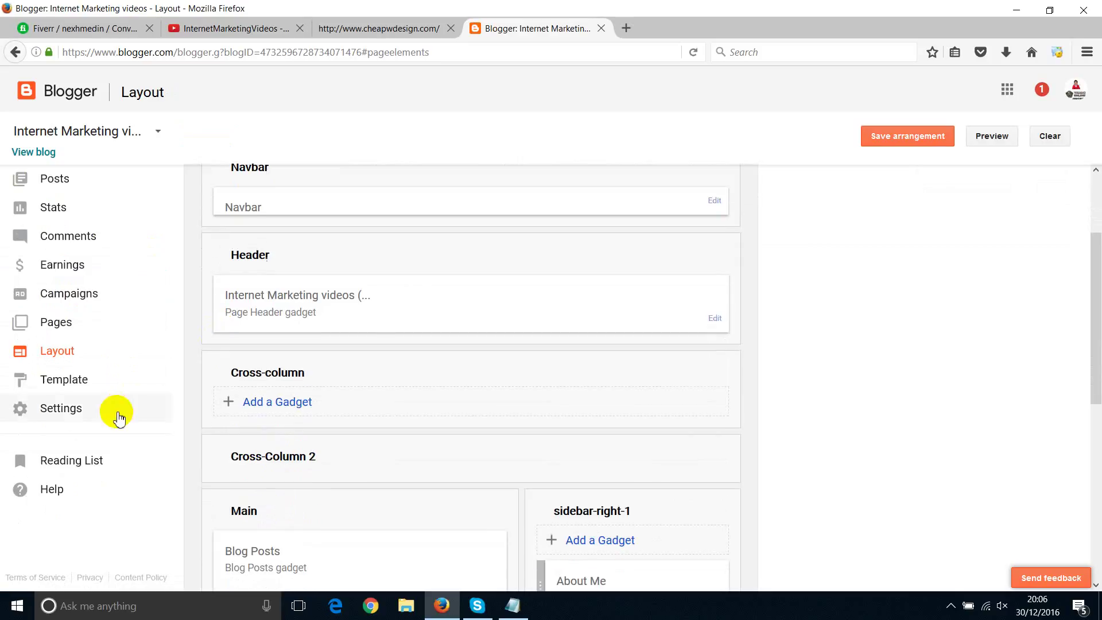
left_click(53, 386)
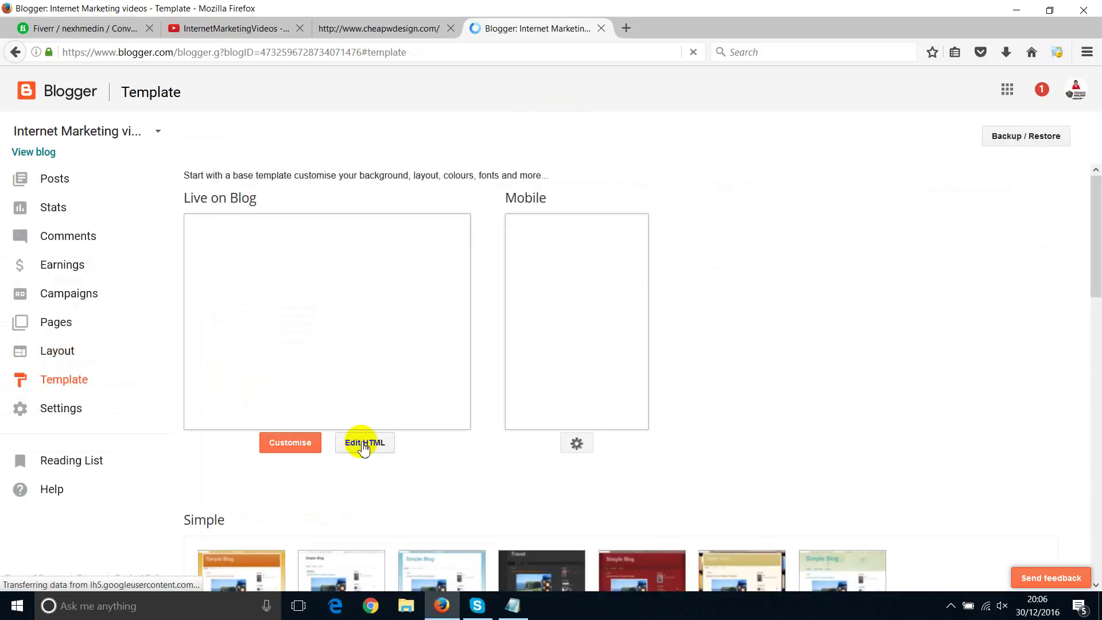
left_click(361, 445)
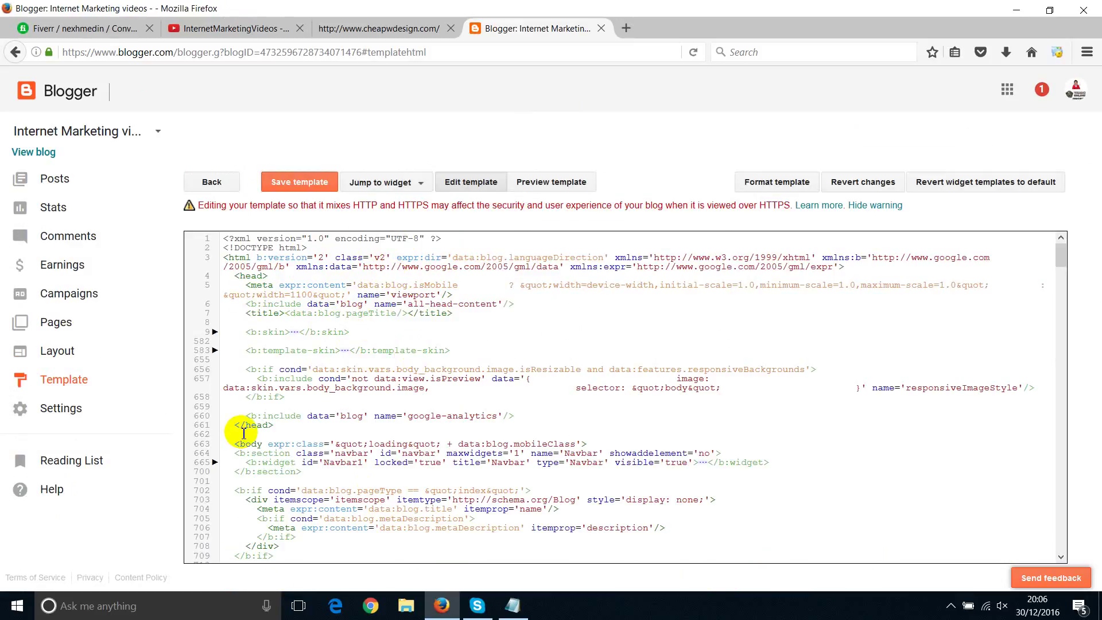
left_click(158, 132)
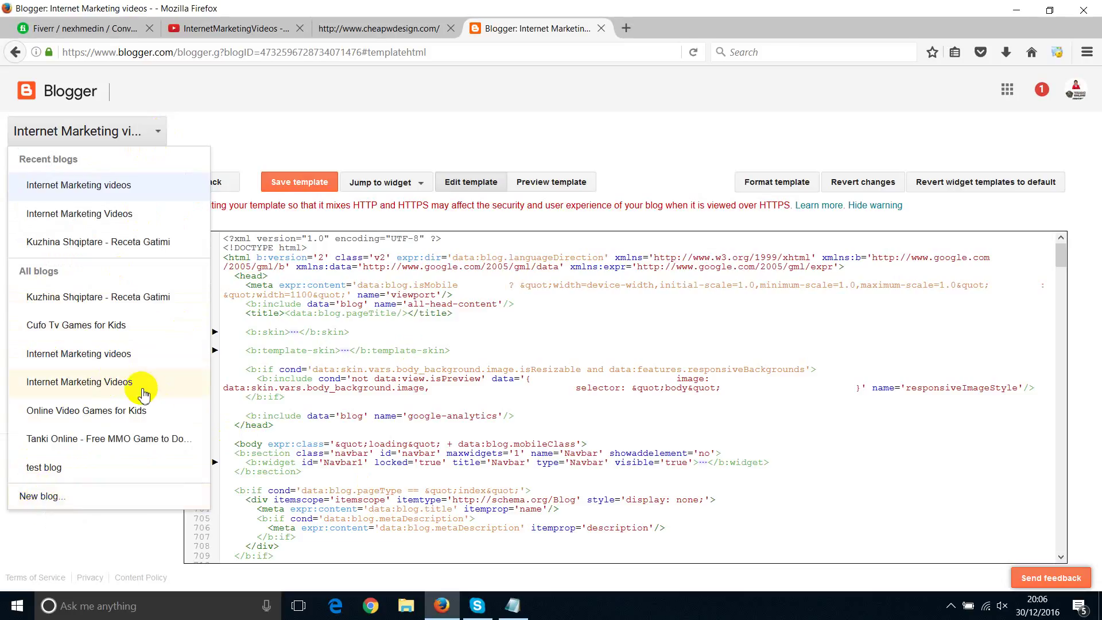
left_click(233, 147)
left_click(157, 132)
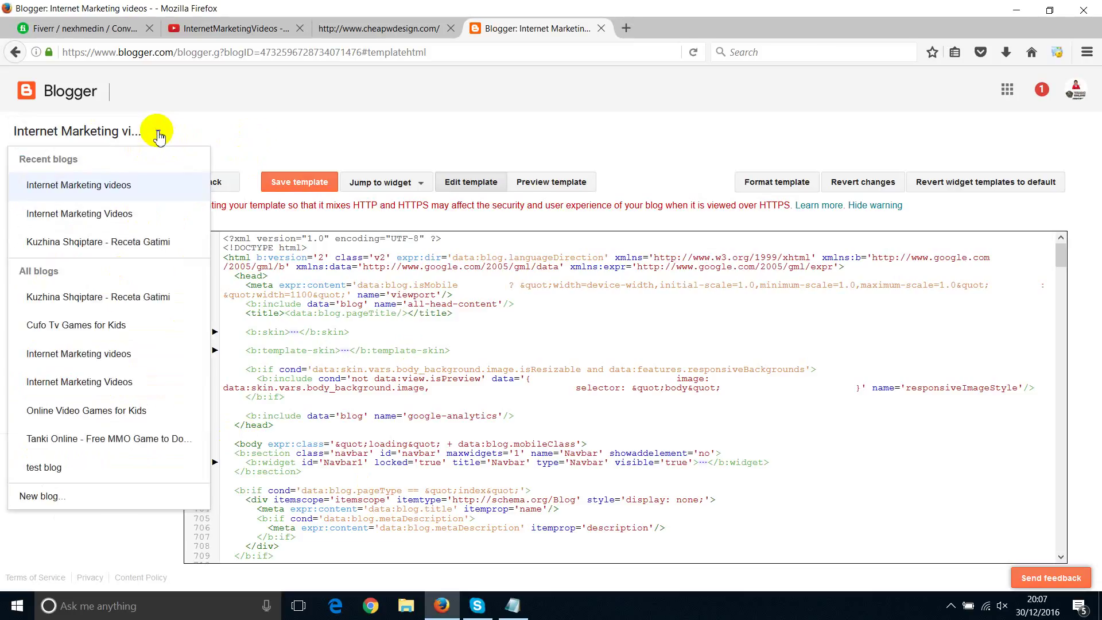
left_click(79, 355)
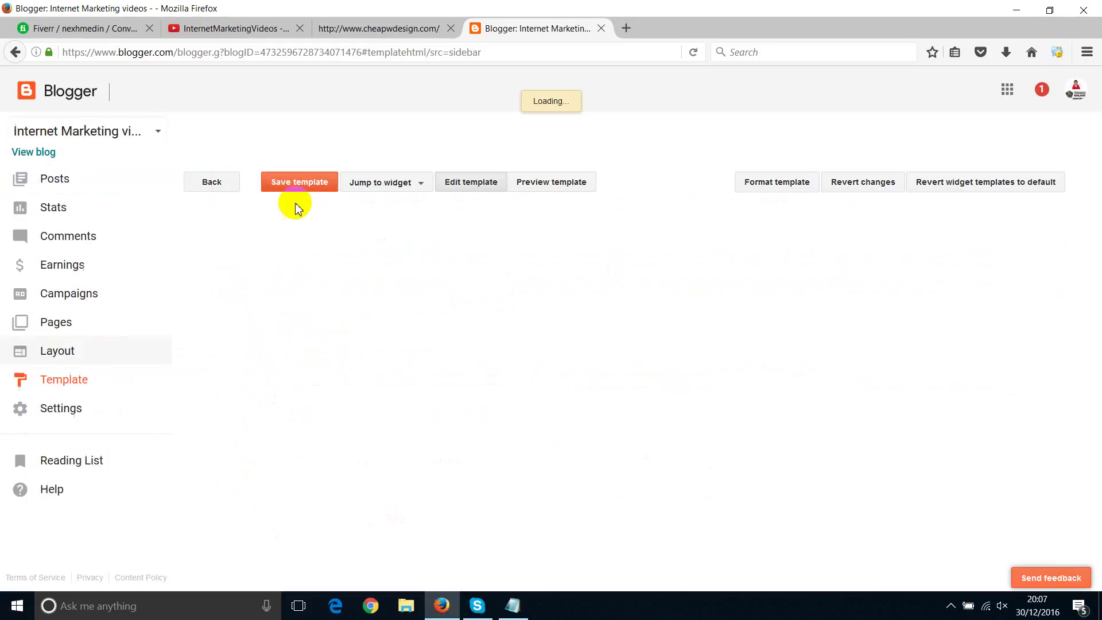
Step: Publish a post titled 'demo' with body 'demo', dismissing the Google+ share prompt
left_click(69, 178)
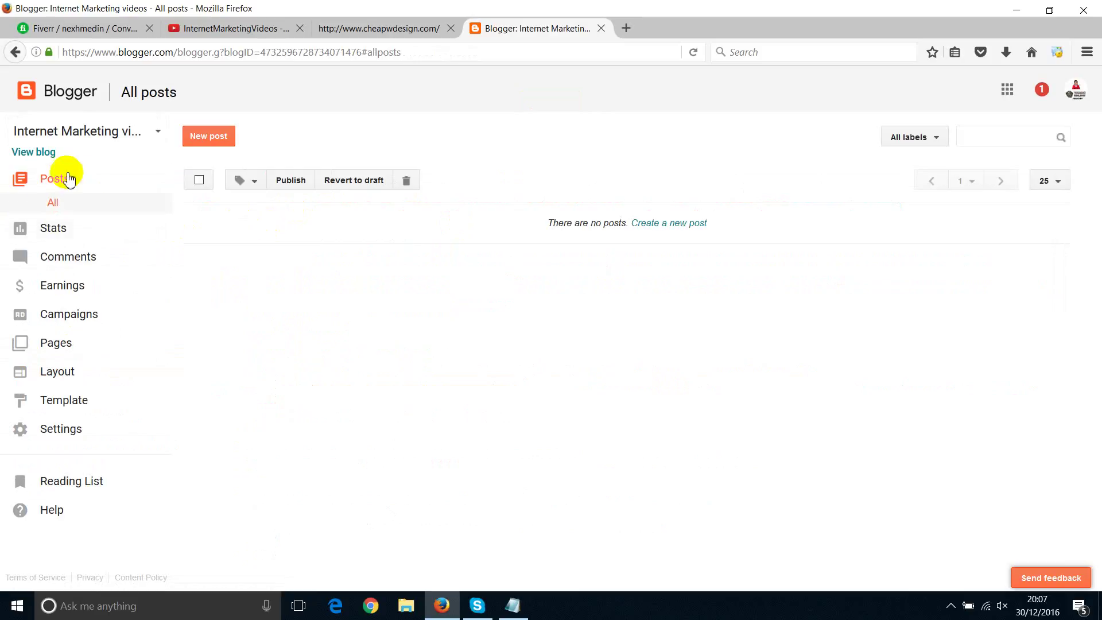
left_click(207, 138)
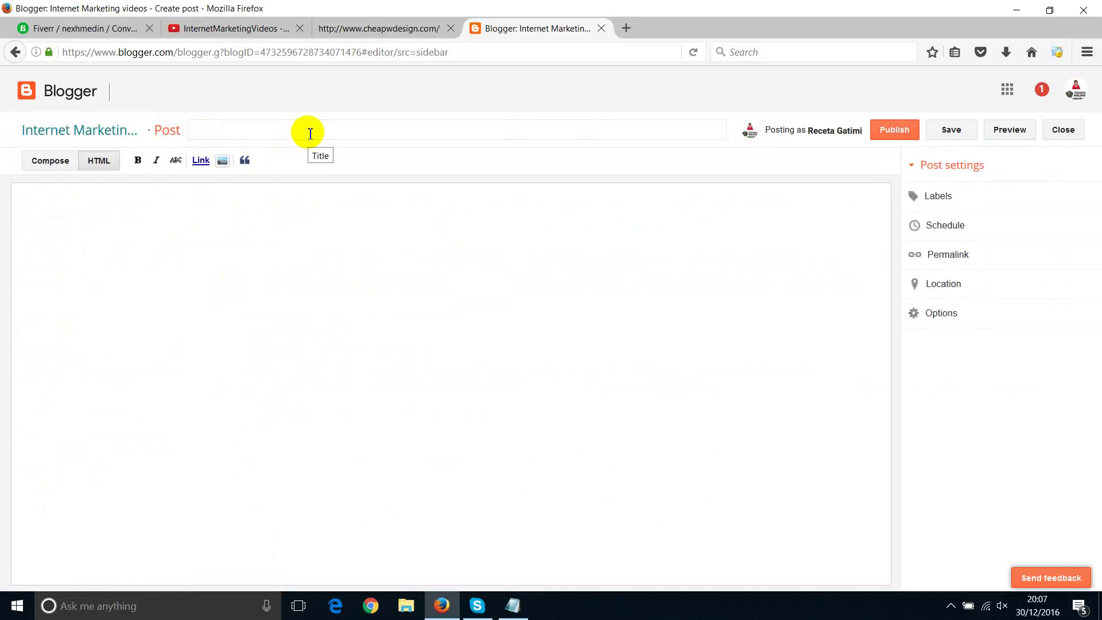
left_click(242, 297)
left_click(893, 129)
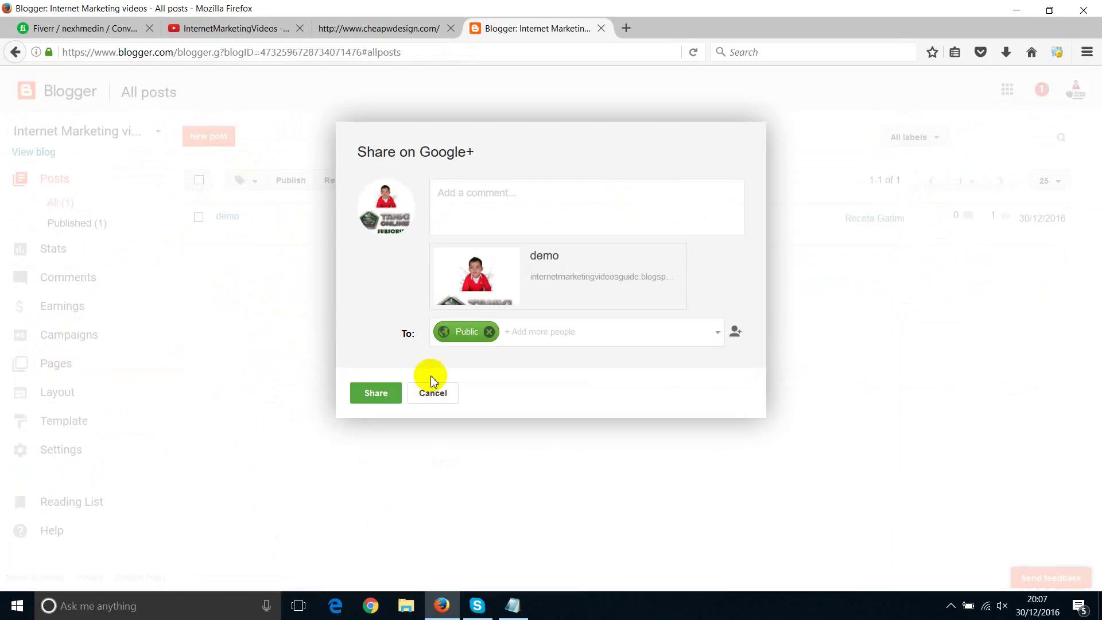
left_click(434, 394)
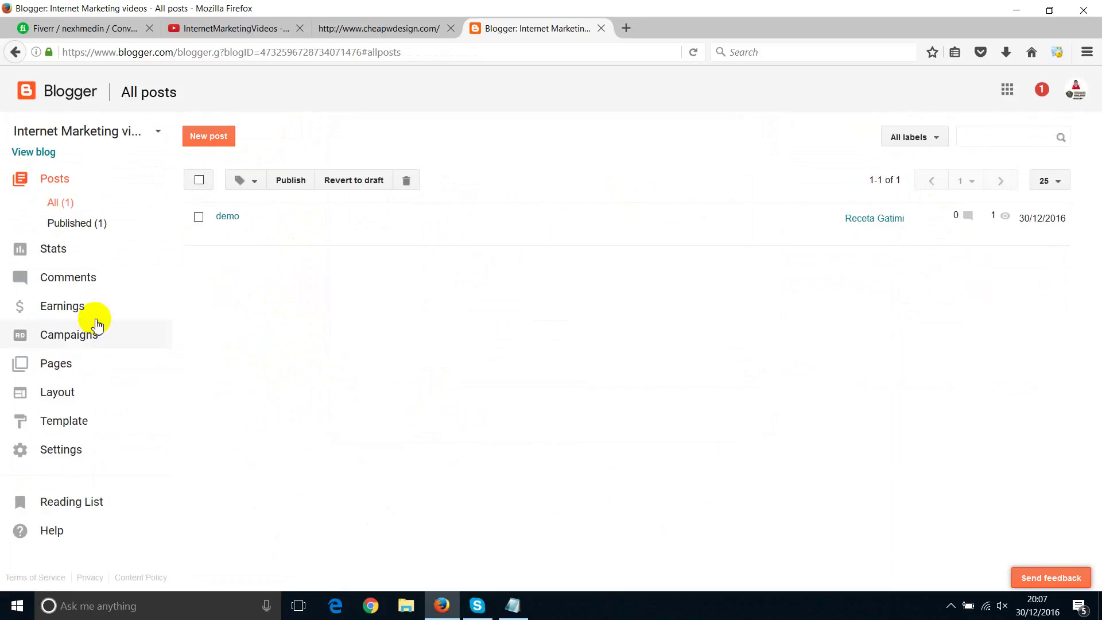
Step: Save the layout arrangement, confirm the demo post on the live blog, then close it
left_click(66, 396)
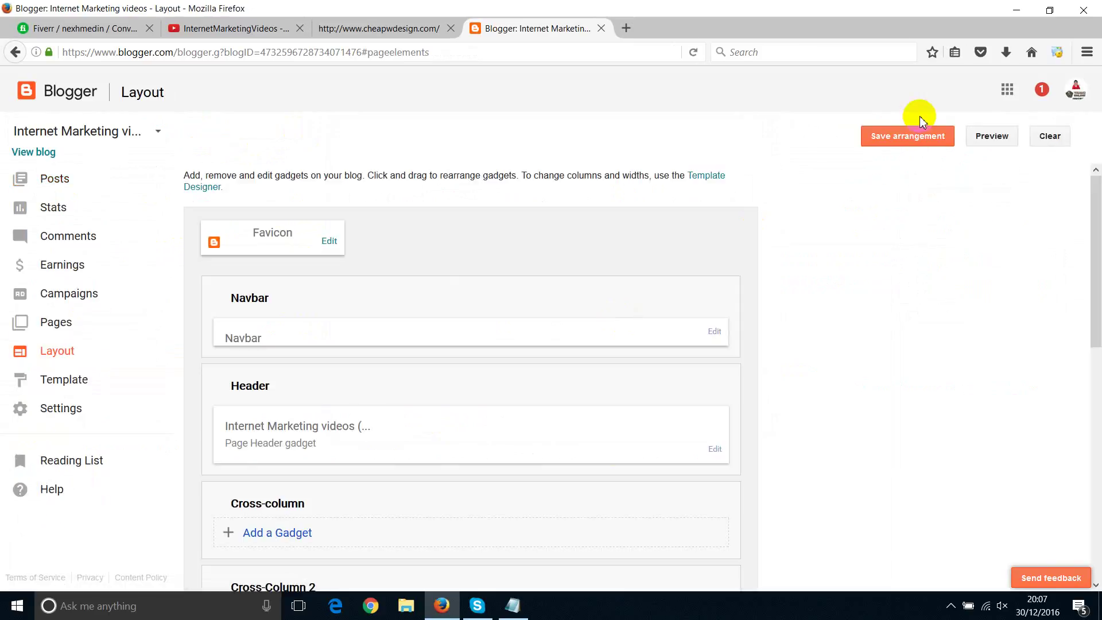
left_click(910, 135)
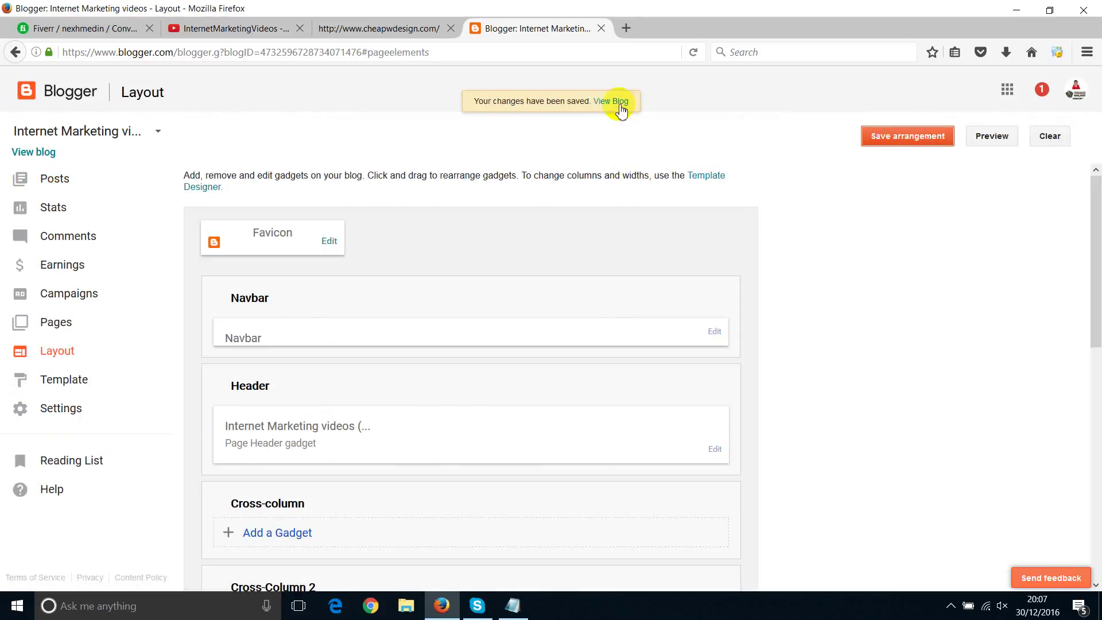
left_click(614, 103)
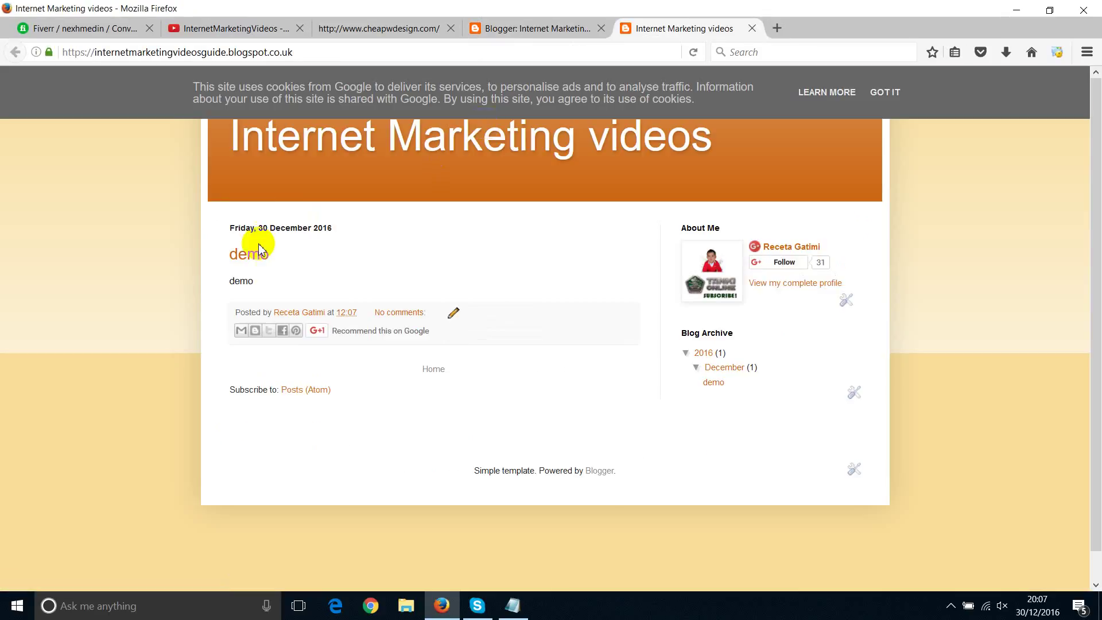
left_click_drag(253, 283, 161, 259)
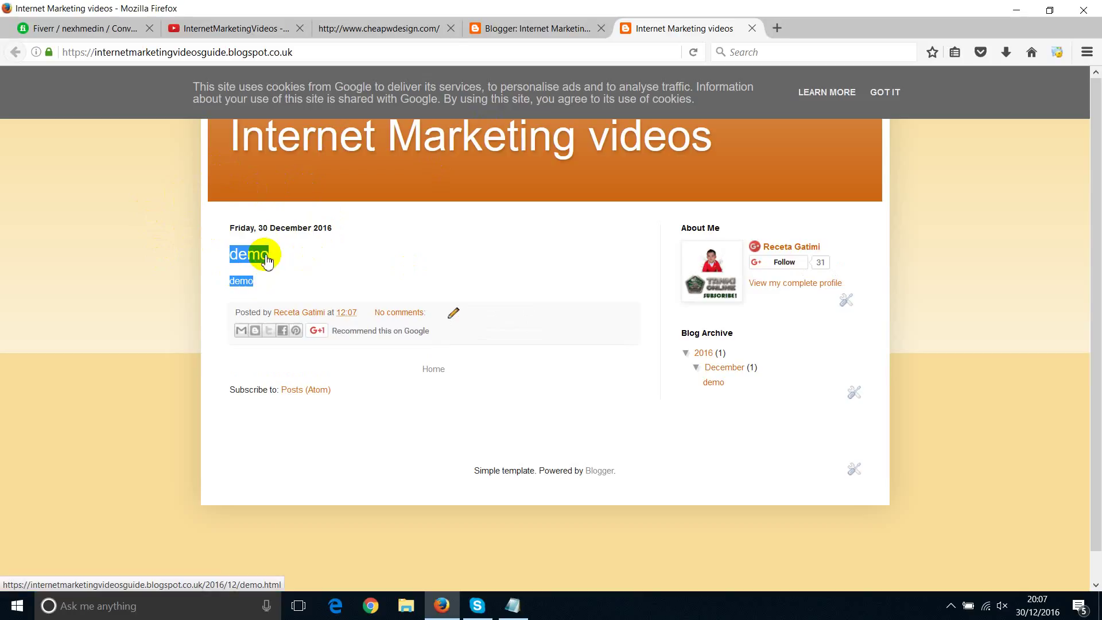
left_click(751, 29)
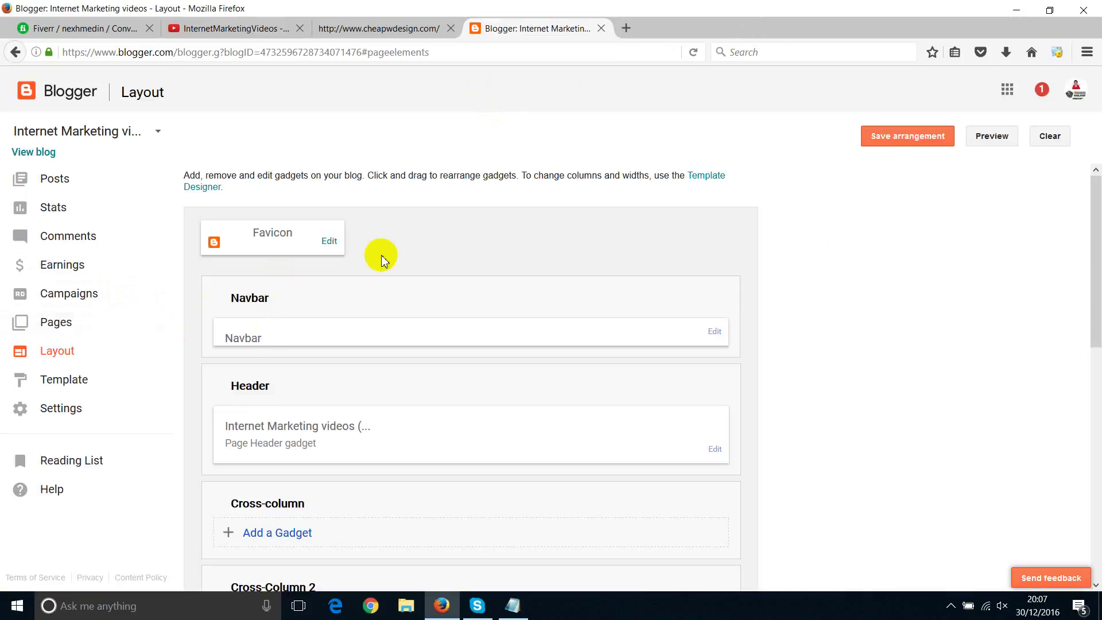